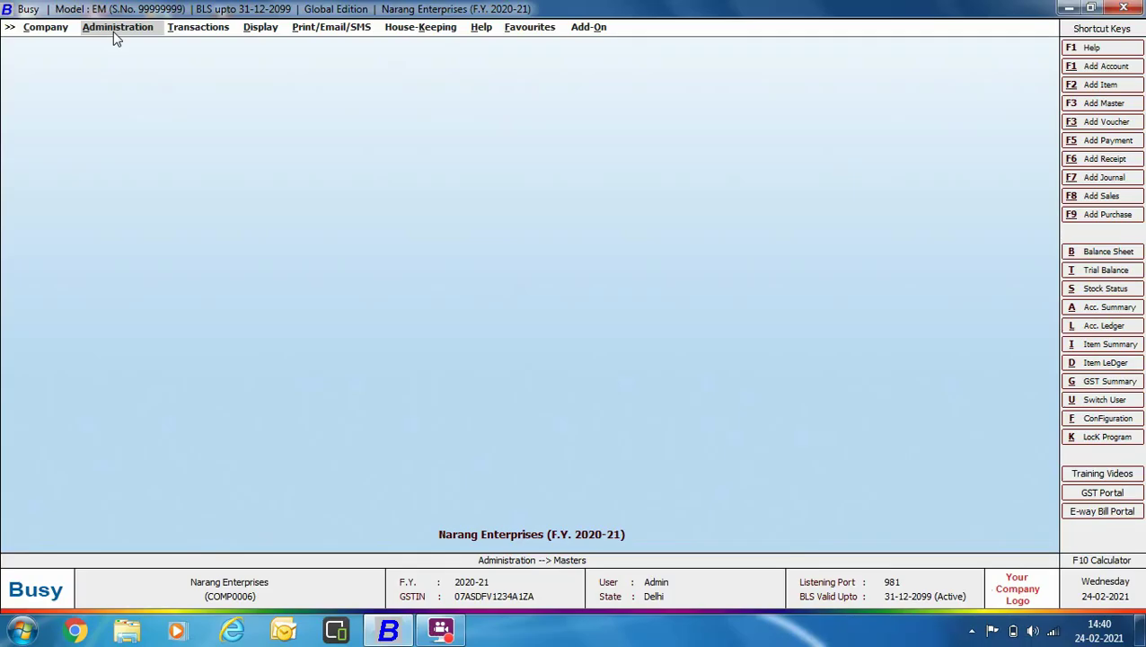
# Open the Add Sale Type Master form from Administration > Masters > Sale Type > Add
pyautogui.click(114, 33)
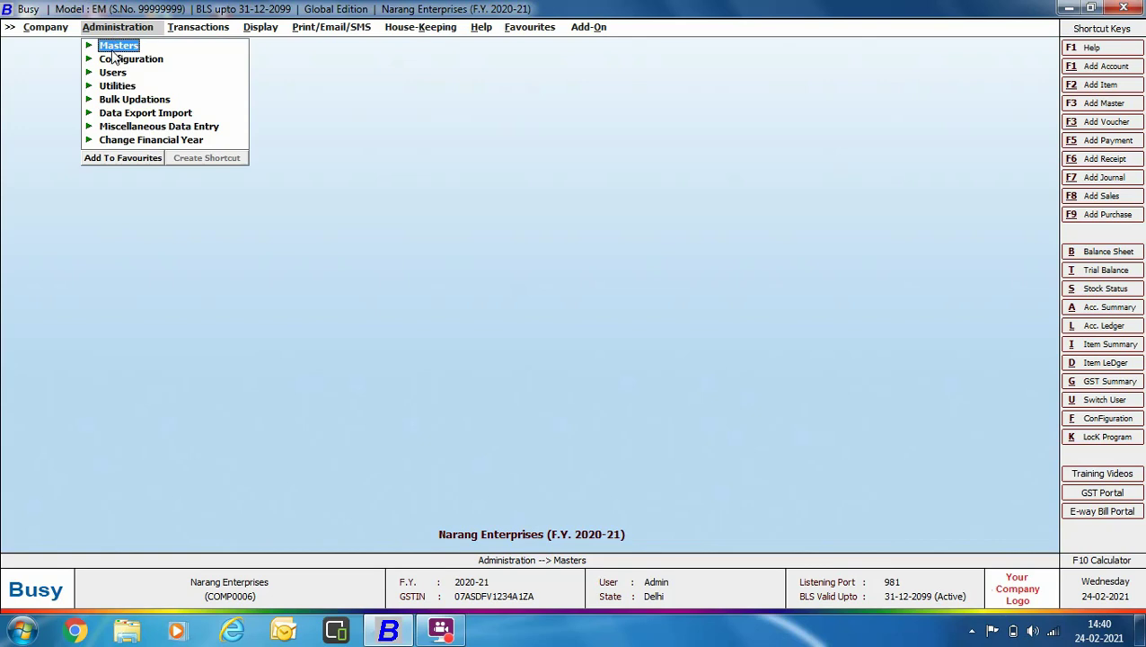
pyautogui.click(113, 50)
pyautogui.click(160, 235)
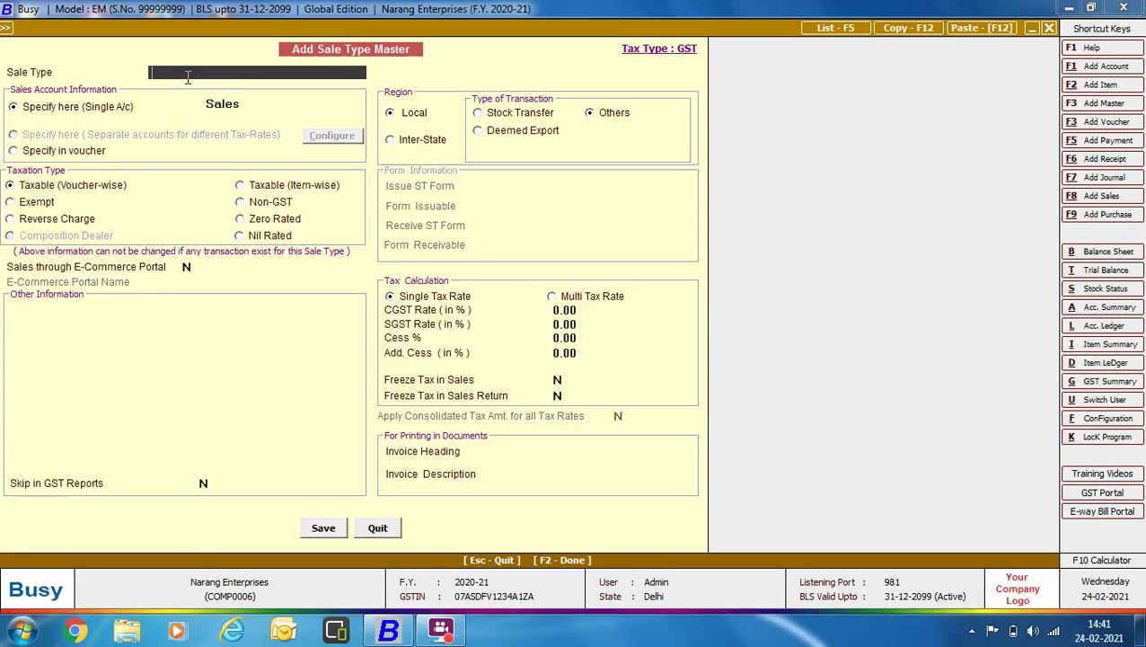
# Name the sale type L-GST12%, keeping Taxable (Voucher-wise) and Local region
pyautogui.write('L-GST12%')
pyautogui.press('Return')
pyautogui.click(38, 189)
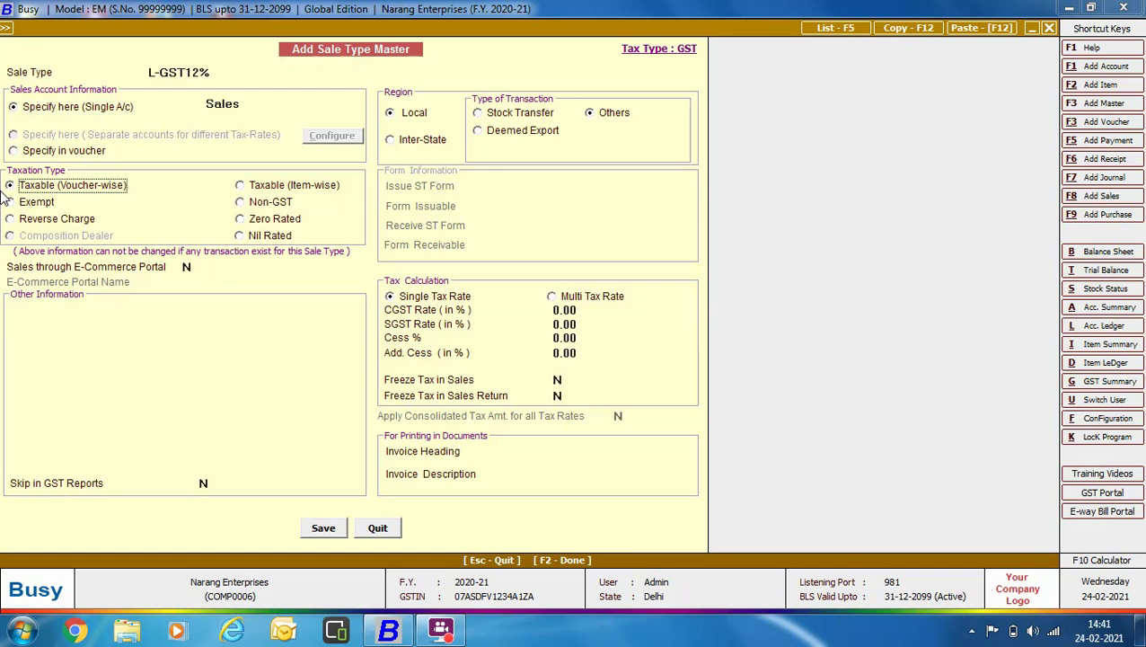
pyautogui.click(414, 117)
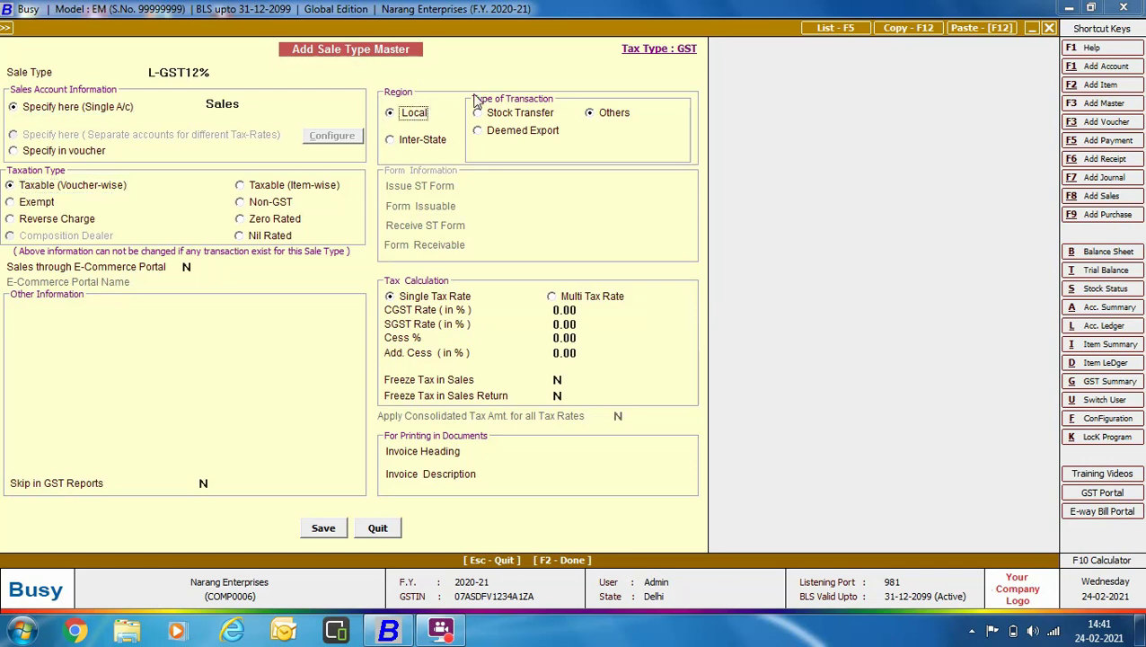
# Keep Single Tax Rate, enter 6% CGST and 6% SGST, and save L-GST12%
pyautogui.click(449, 297)
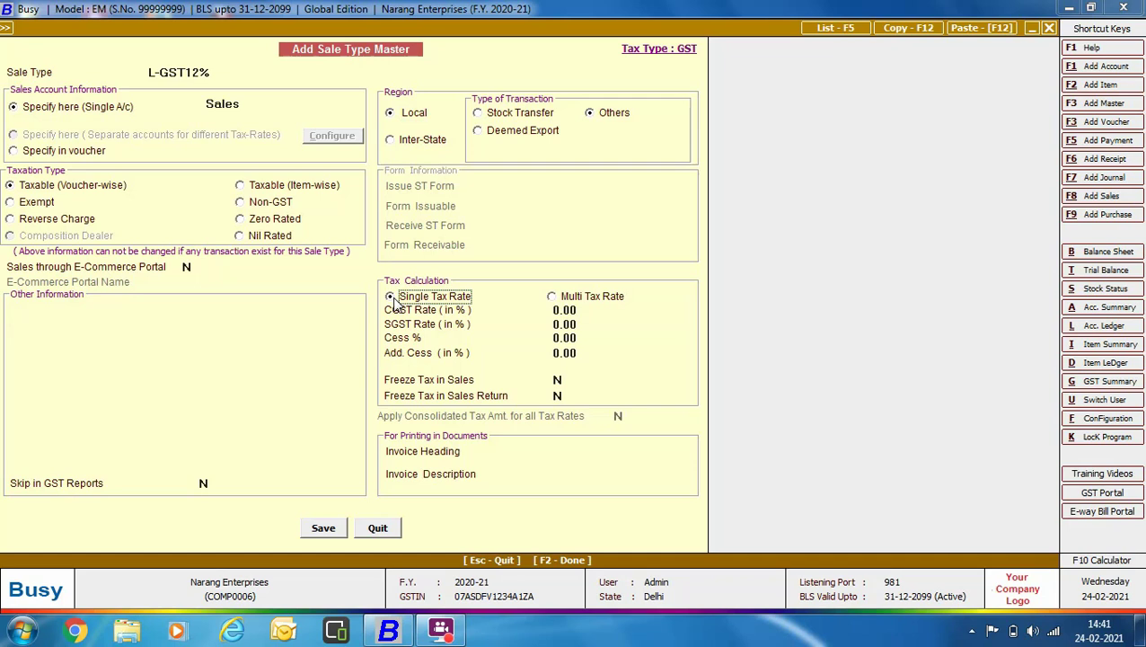
pyautogui.press('Return')
pyautogui.write('6')
pyautogui.press('Return')
pyautogui.write('6')
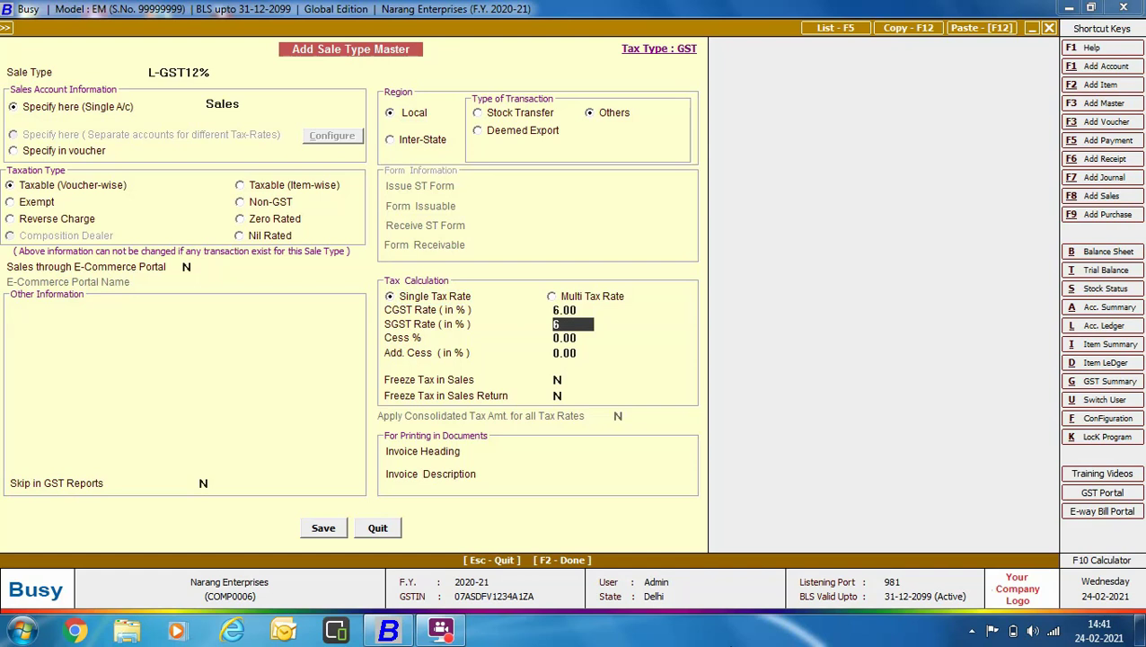
pyautogui.press('Return')
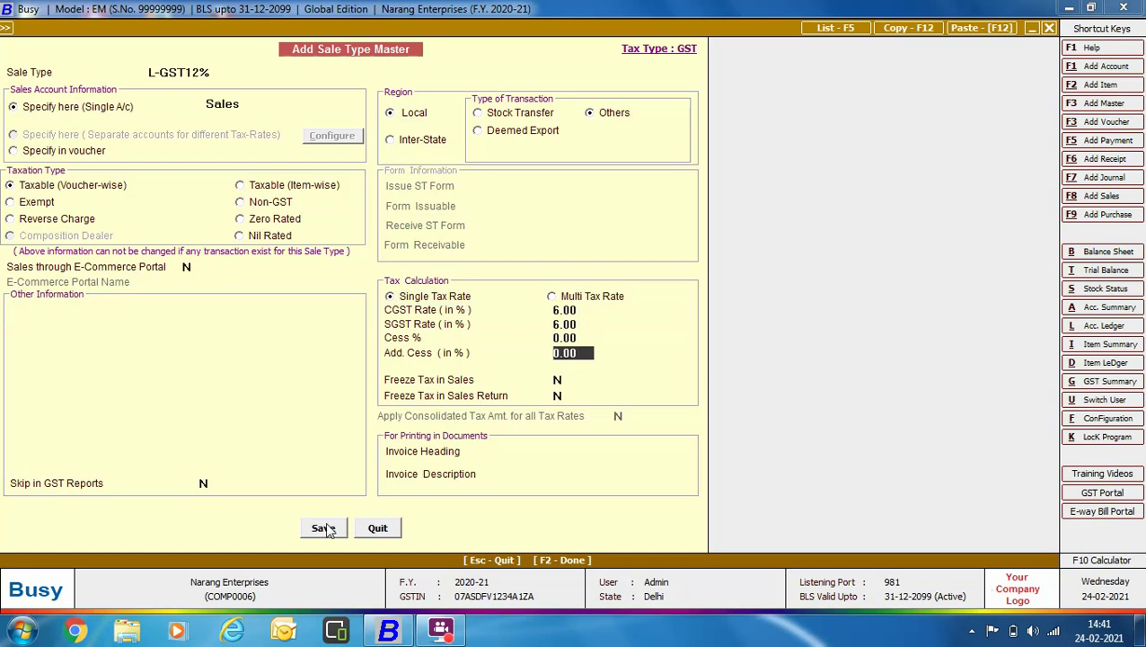
pyautogui.click(324, 528)
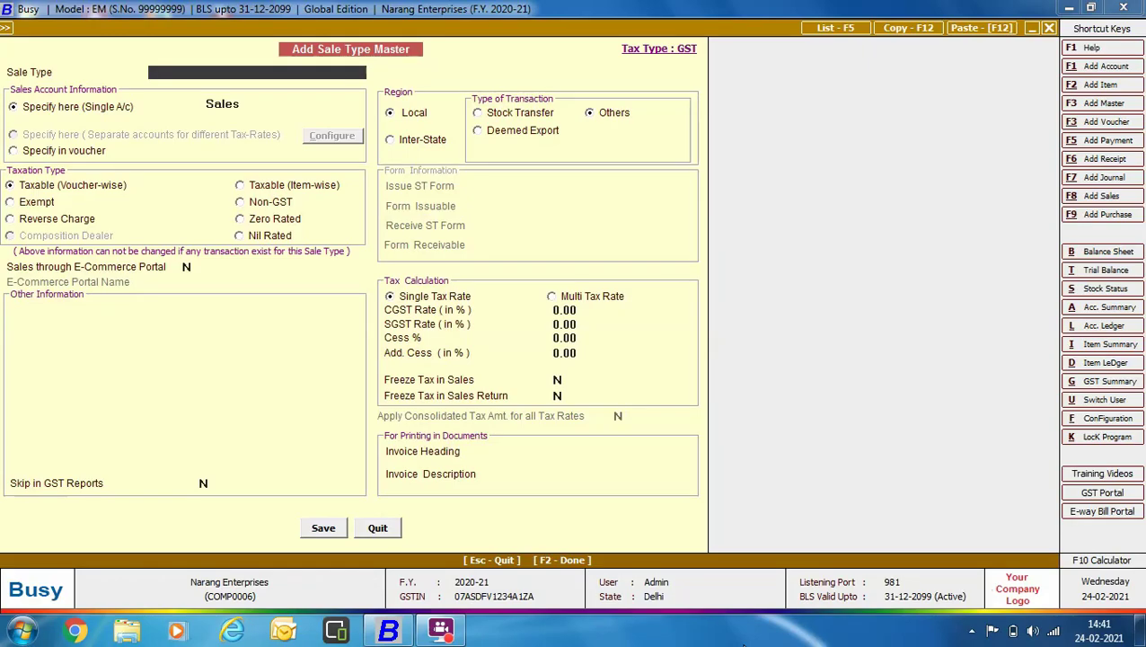
# Name the sale type I-GST12% and set it to Inter-State with Single Tax Rate
pyautogui.write('I-GST12%')
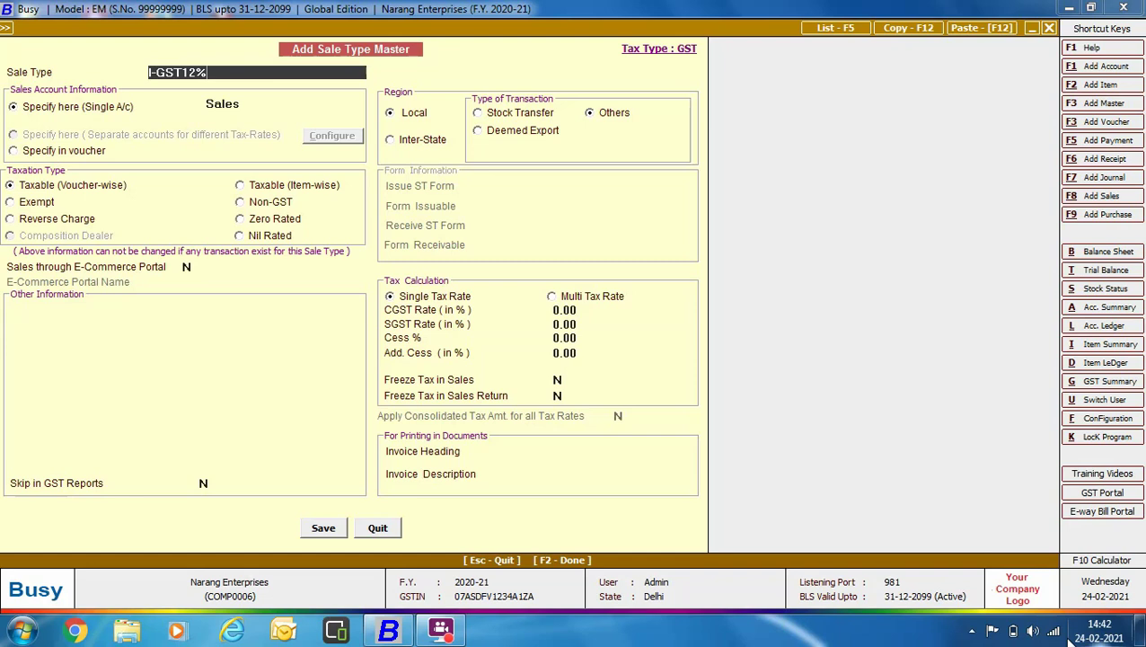
pyautogui.press('Return')
pyautogui.press('Return')
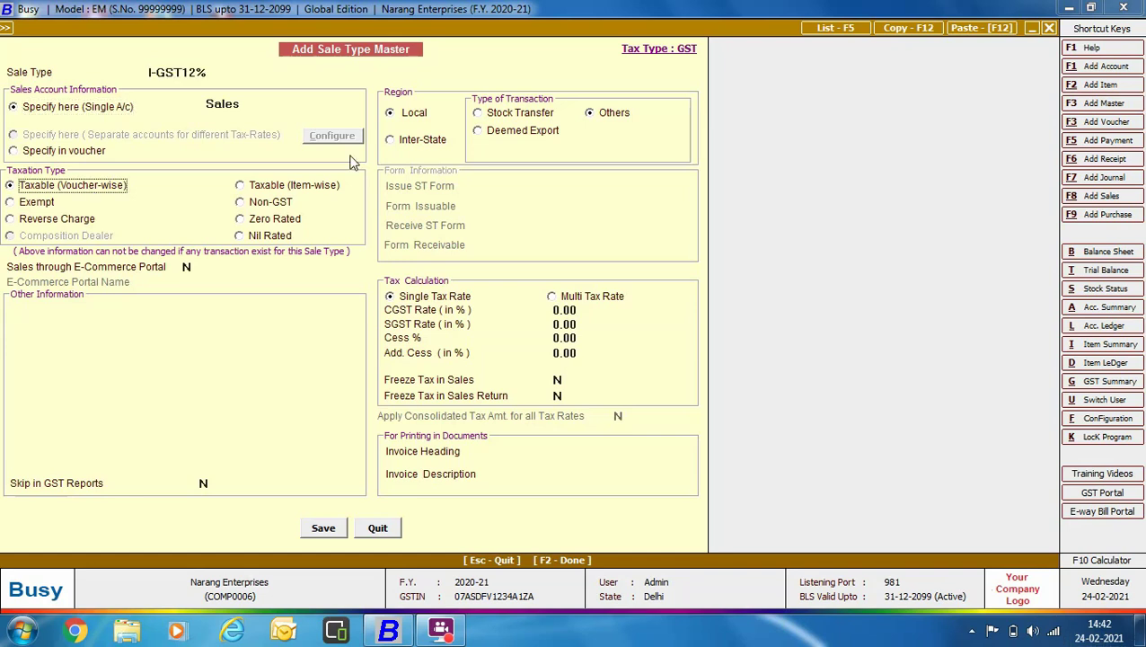
pyautogui.click(397, 142)
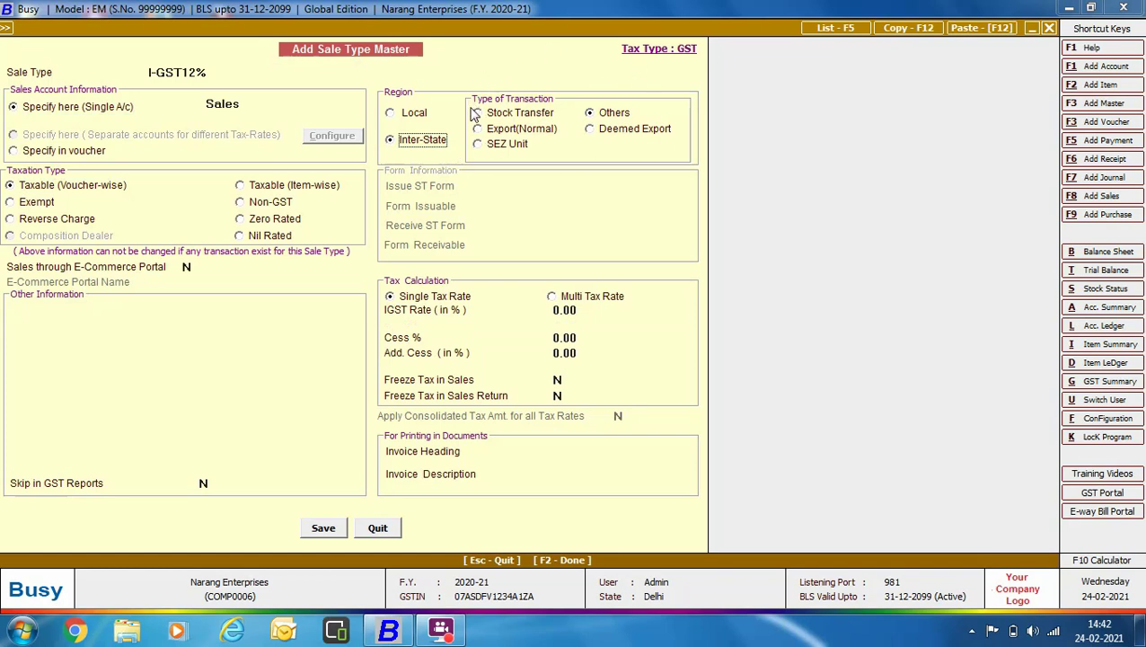
pyautogui.click(453, 299)
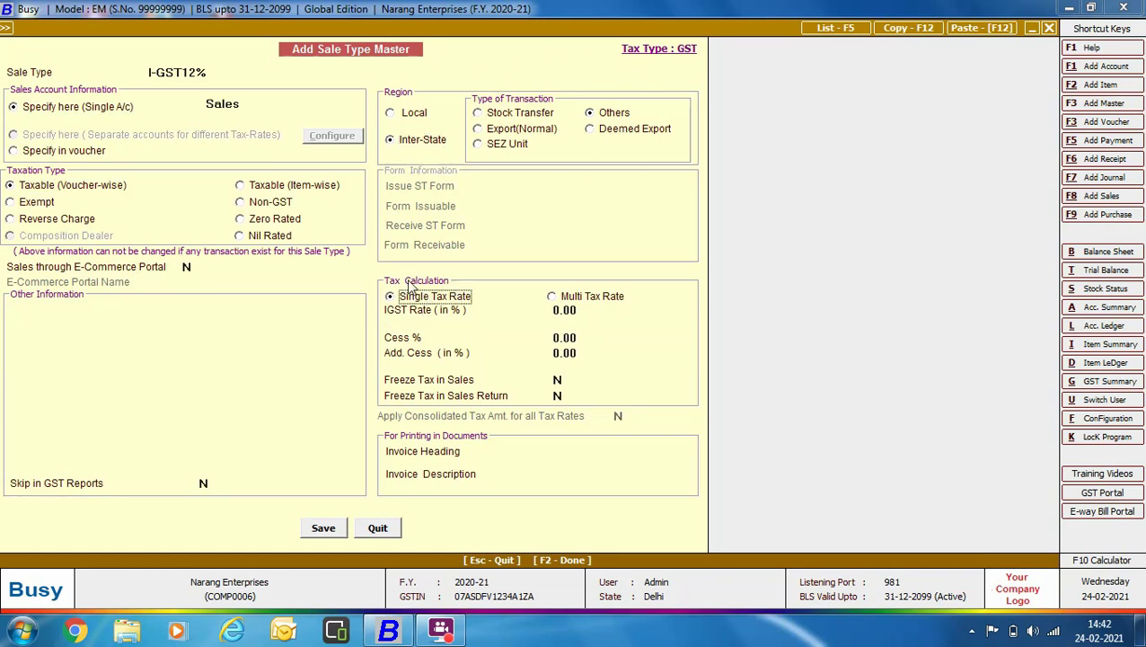
# Enter a 12% IGST rate and save the sale type with F2
pyautogui.click(576, 310)
pyautogui.write('12')
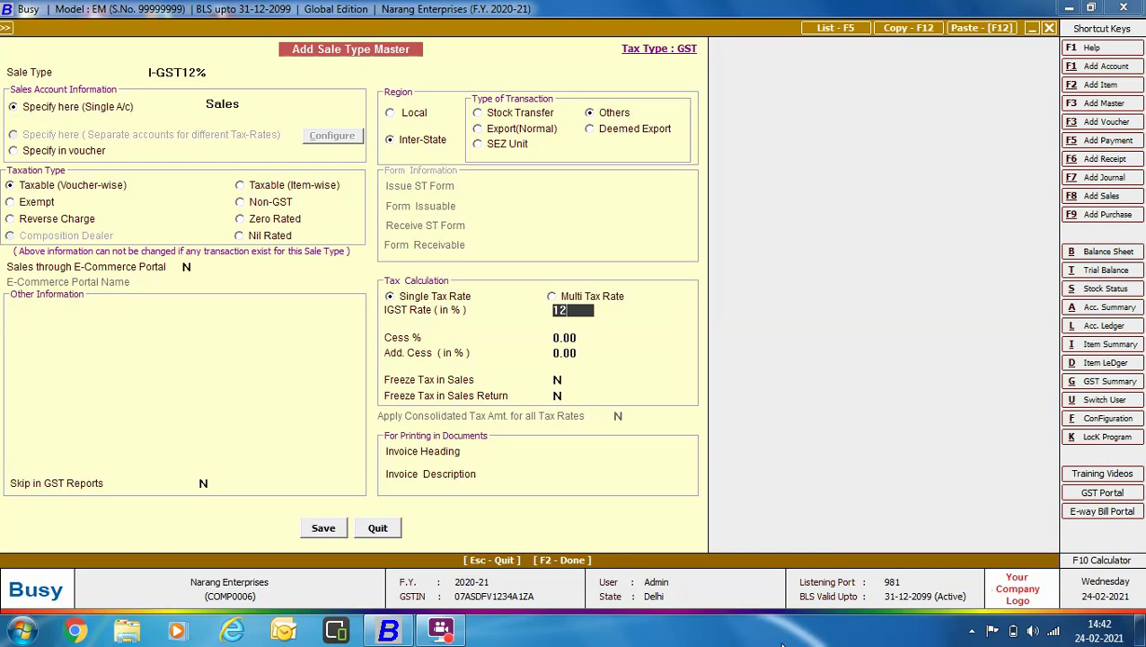
pyautogui.press('Return')
pyautogui.press('Return')
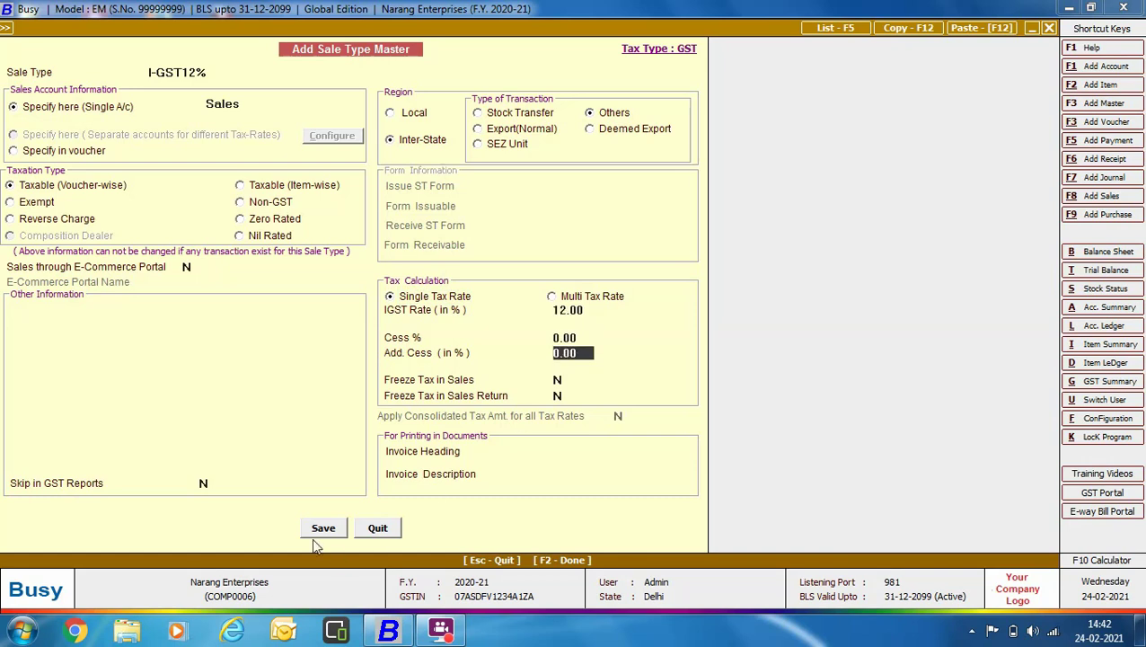
pyautogui.press('F2')
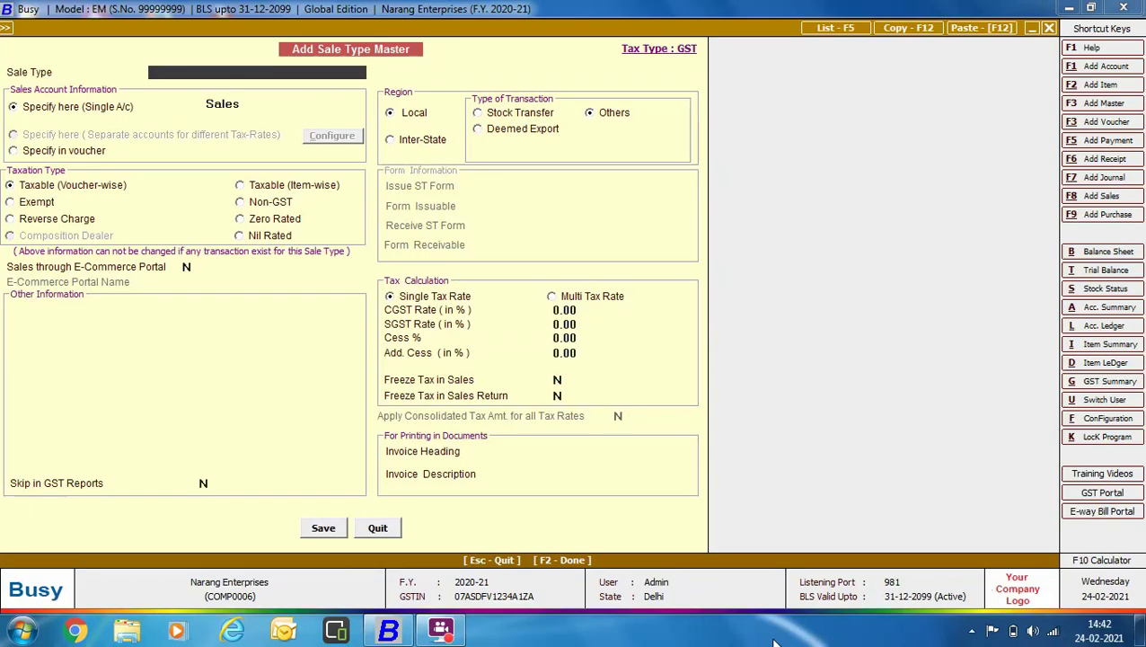
# Enter L-MultiRate as the new sale type name
pyautogui.write('L-MultiRate')
# Keep L-MultiRate voucher-wise taxable and local, and set Tax Calculation to Multi Tax Rate
pyautogui.press('Return')
pyautogui.click(52, 189)
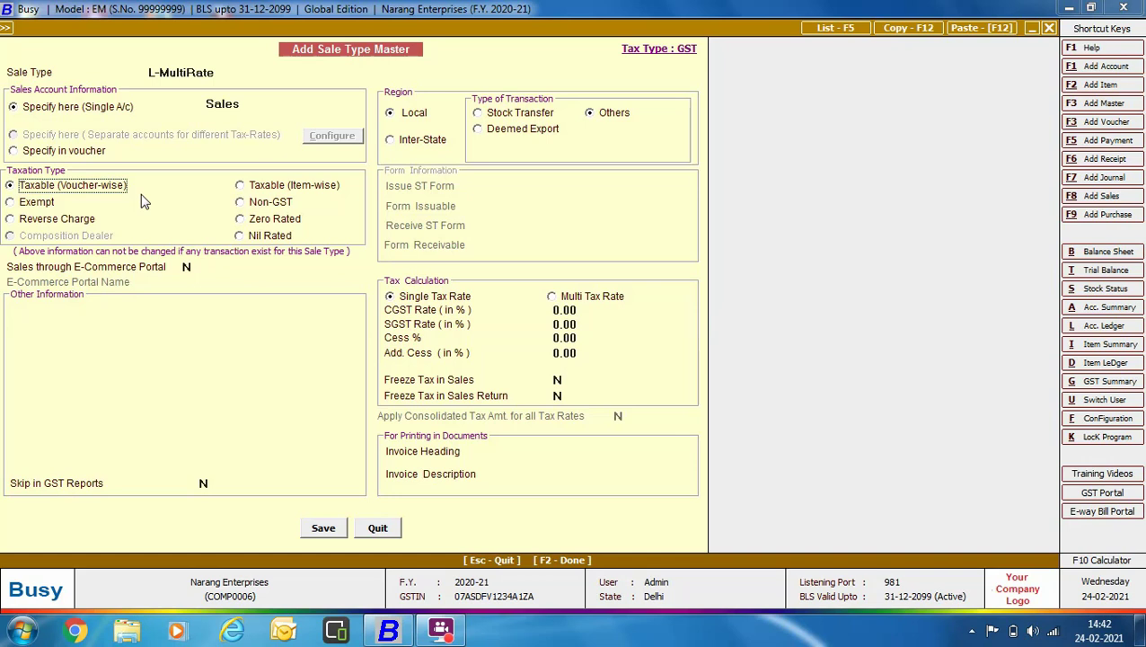
pyautogui.click(412, 113)
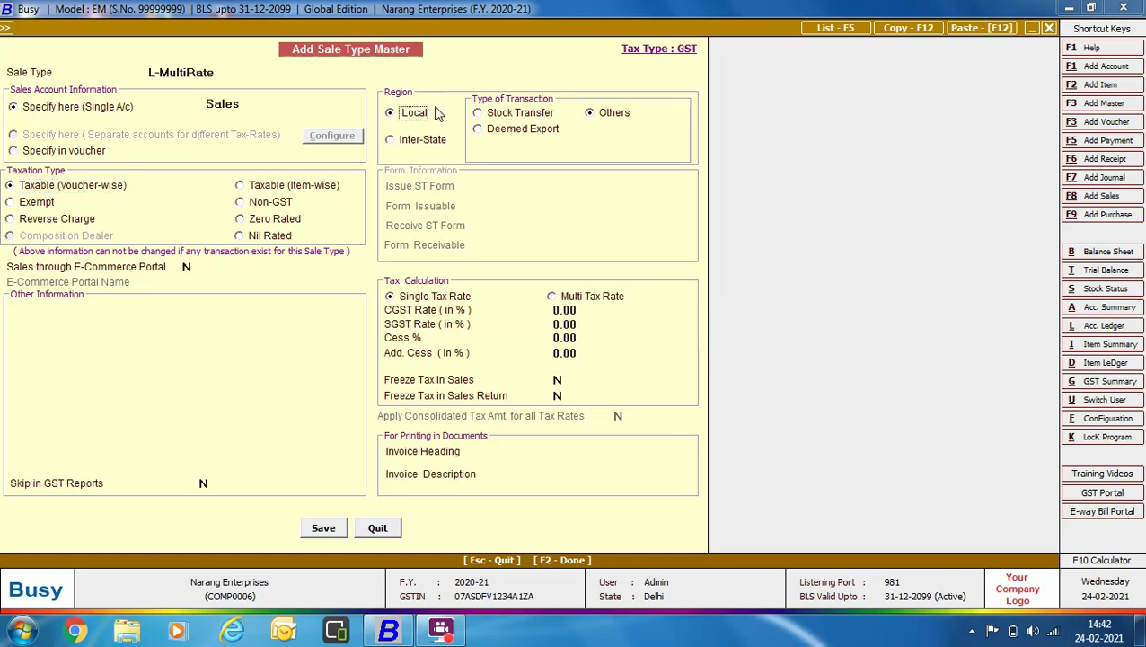
pyautogui.click(553, 301)
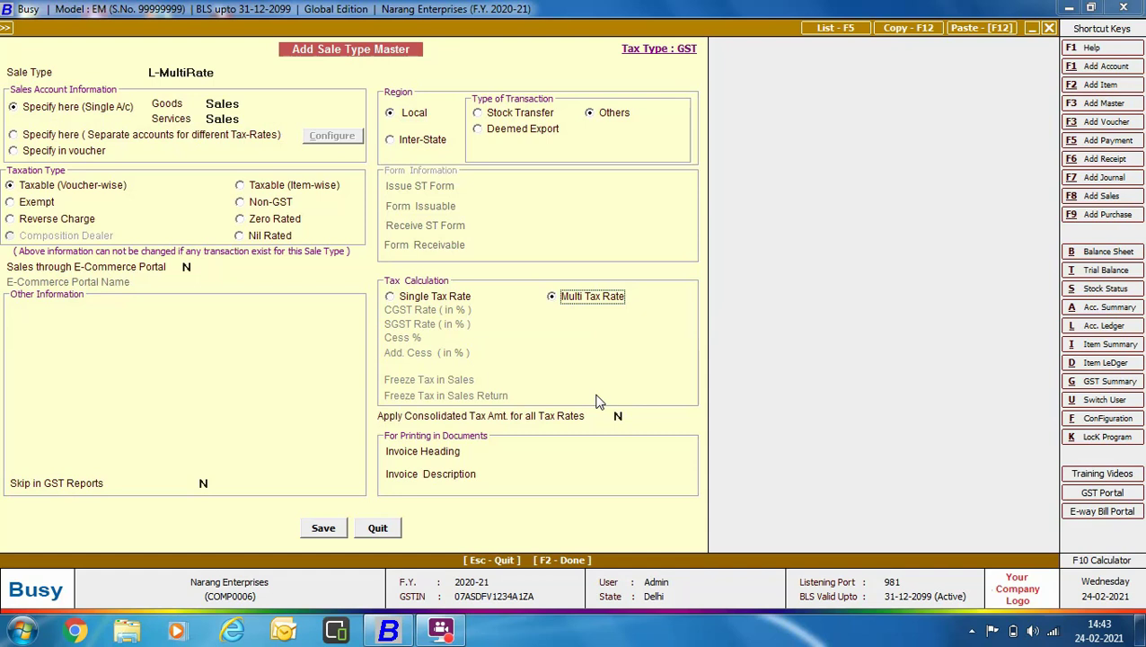
# Set Apply Consolidated Tax Amt. to Y, save L-MultiRate, and name the next type L-Itemwise
pyautogui.click(617, 417)
pyautogui.press('y')
pyautogui.click(325, 528)
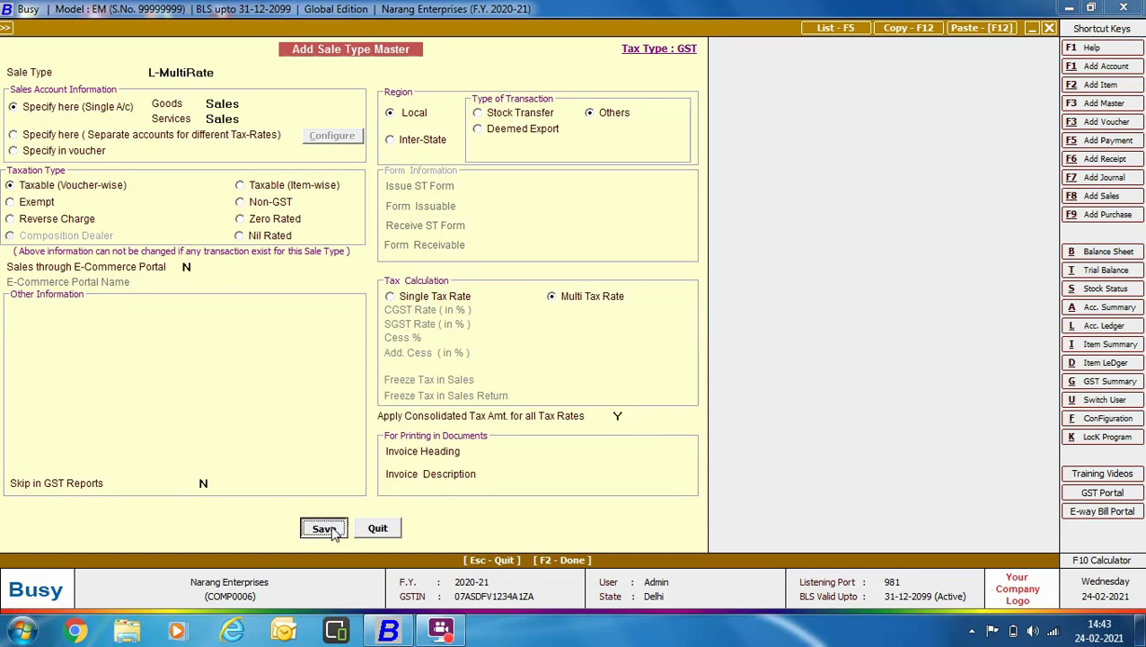
pyautogui.write('L-Itemwise')
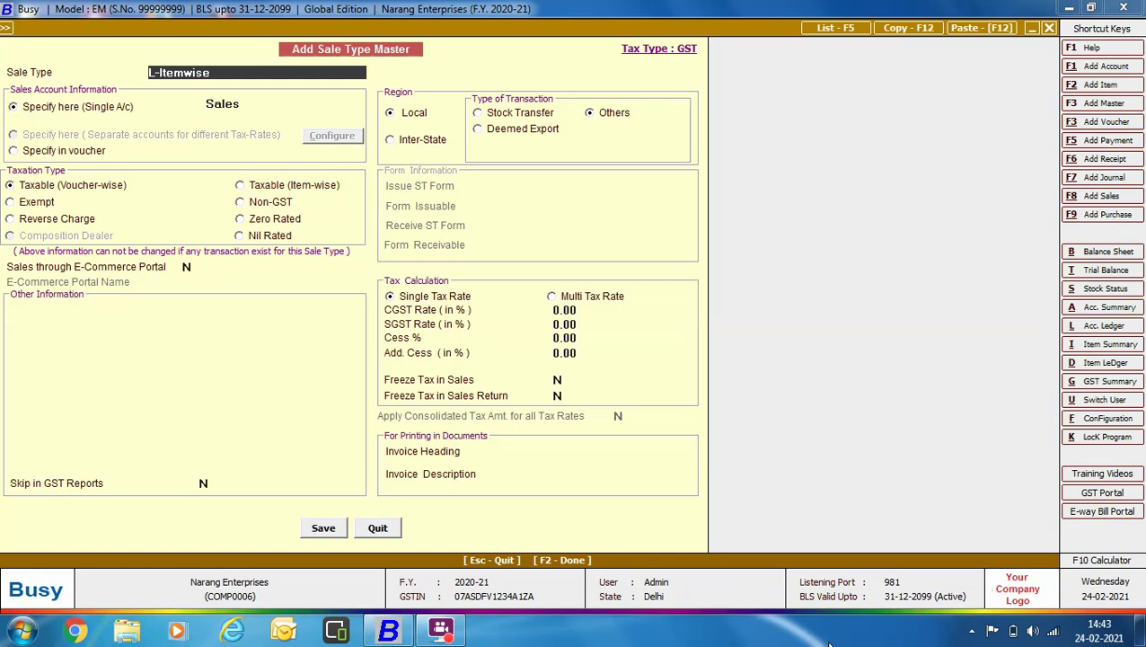
# Make L-Itemwise Taxable (Item-wise) with Local region
pyautogui.press('Return')
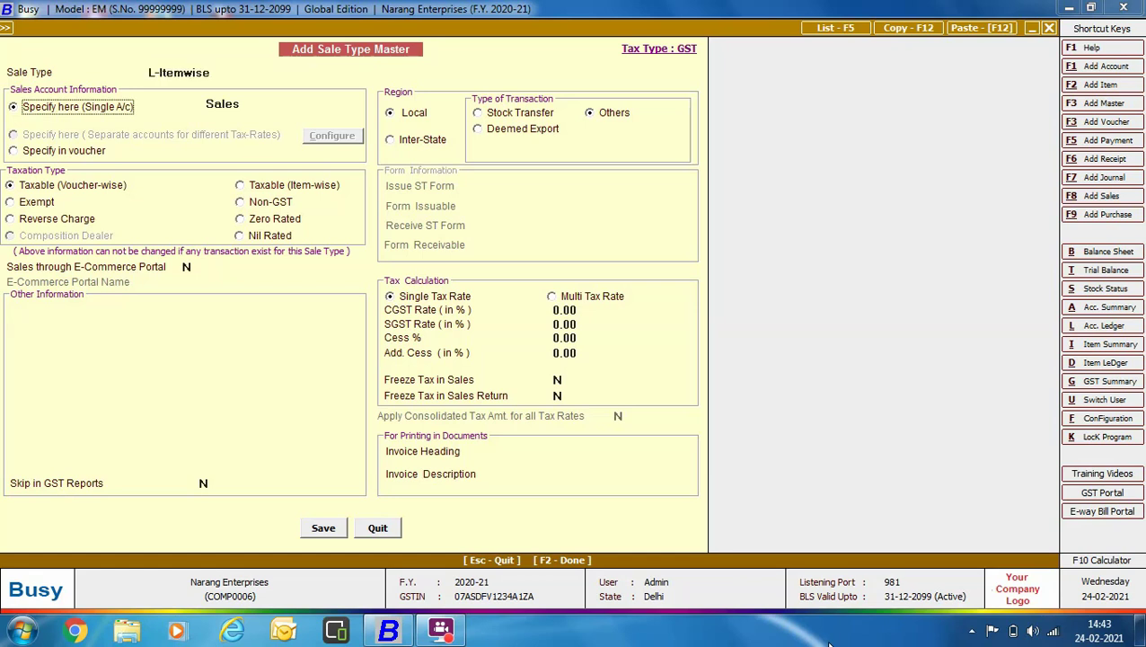
pyautogui.click(241, 187)
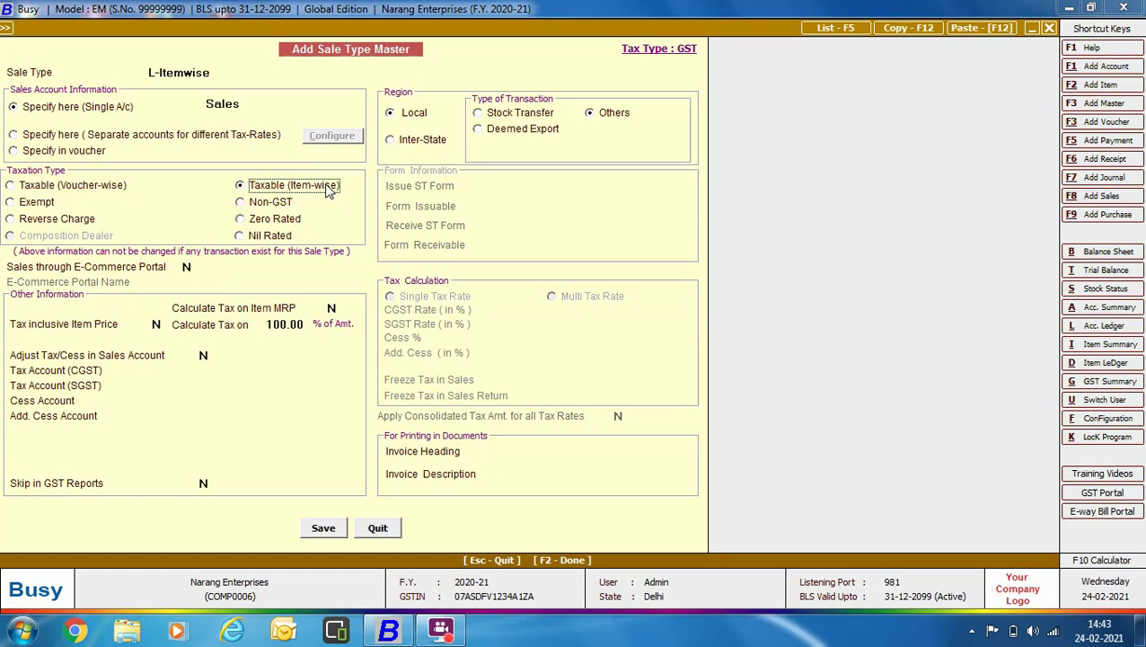
pyautogui.click(415, 117)
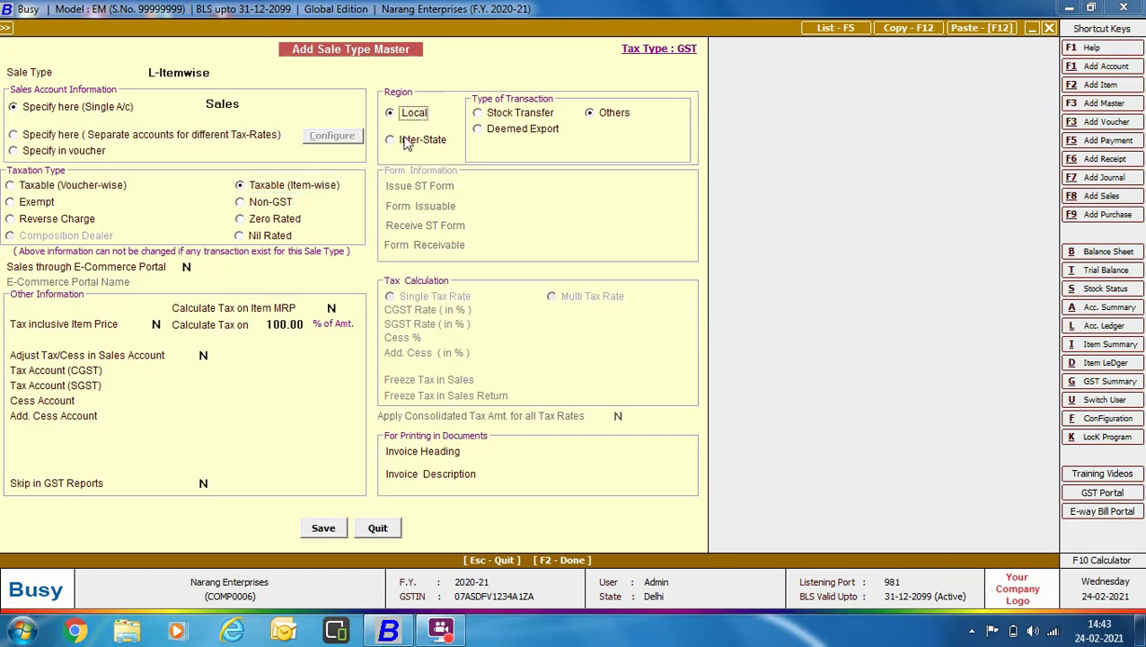
# Choose CGST Output and SGST Output as the CGST and SGST accounts
pyautogui.click(251, 361)
pyautogui.write('cg')
pyautogui.press('Down')
pyautogui.press('Return')
pyautogui.write('sg')
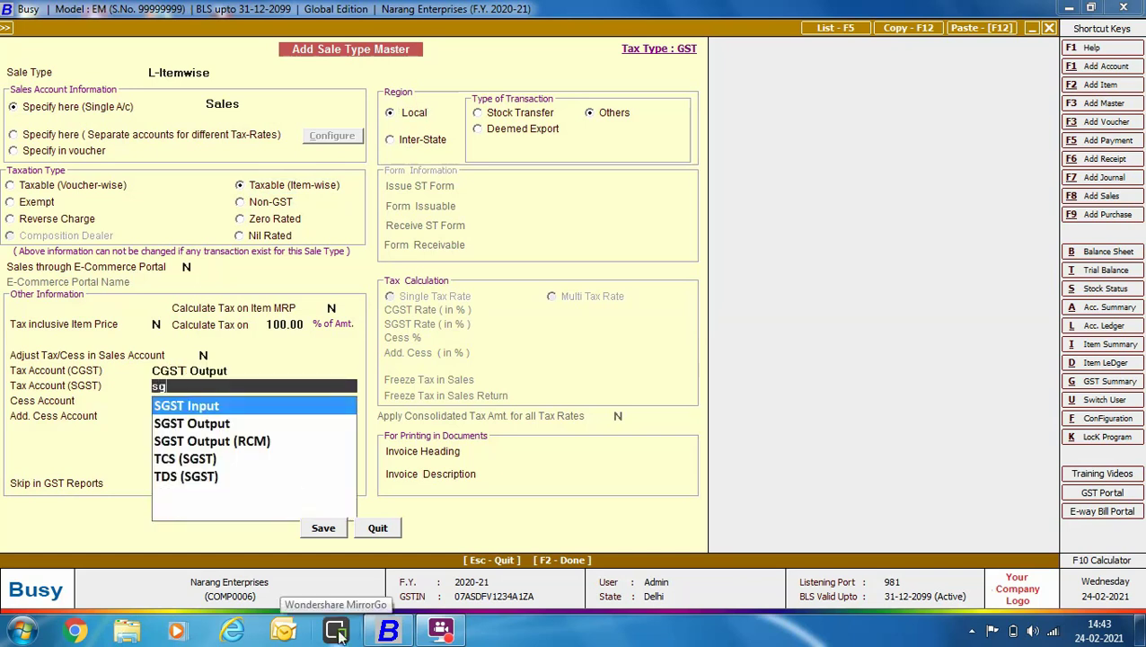
pyautogui.press('Down')
pyautogui.press('Return')
# Choose Cess on GST Output and Add. Cess on GST Output accounts, then save
pyautogui.write('ce')
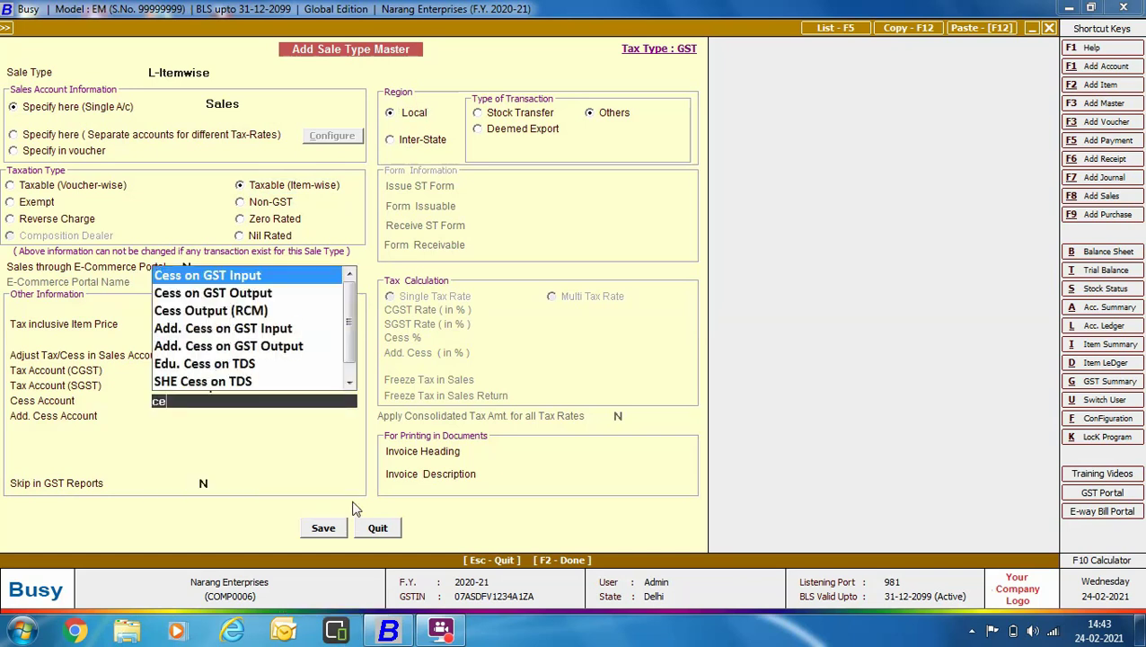
pyautogui.press('Down')
pyautogui.press('Return')
pyautogui.write('add')
pyautogui.press('Down')
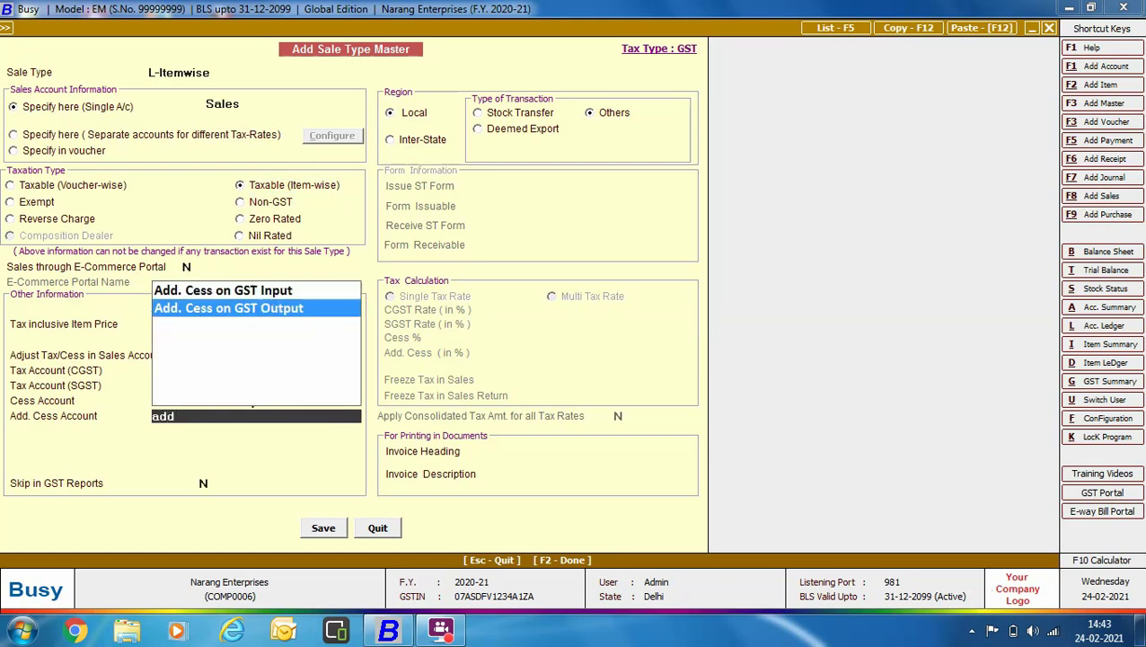
pyautogui.press('Return')
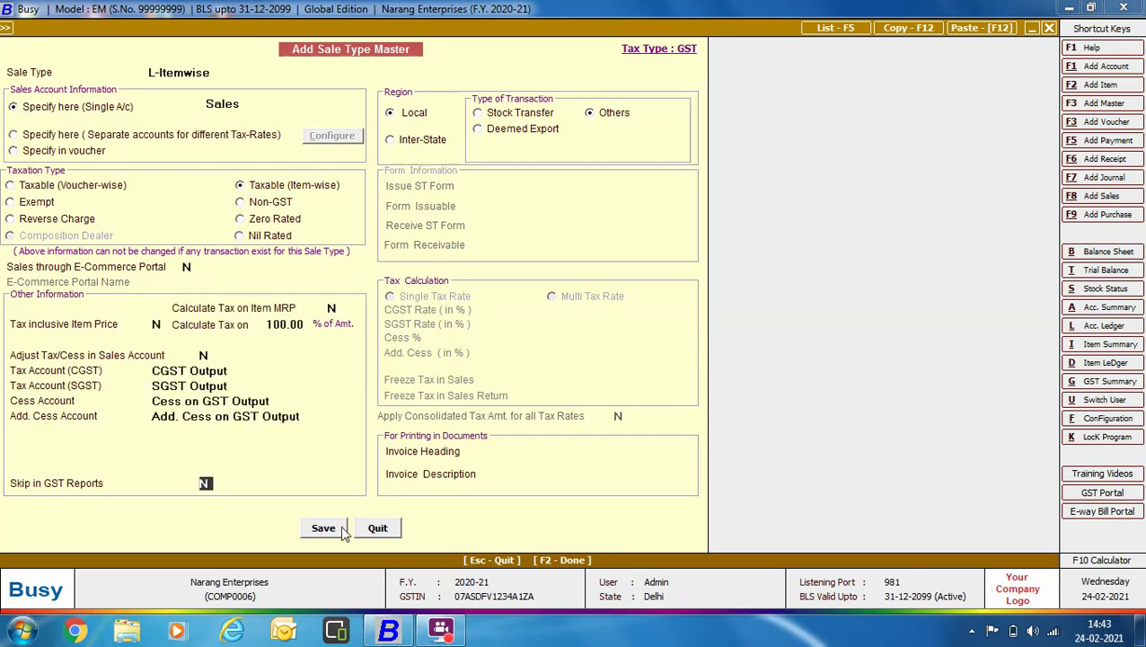
pyautogui.click(325, 529)
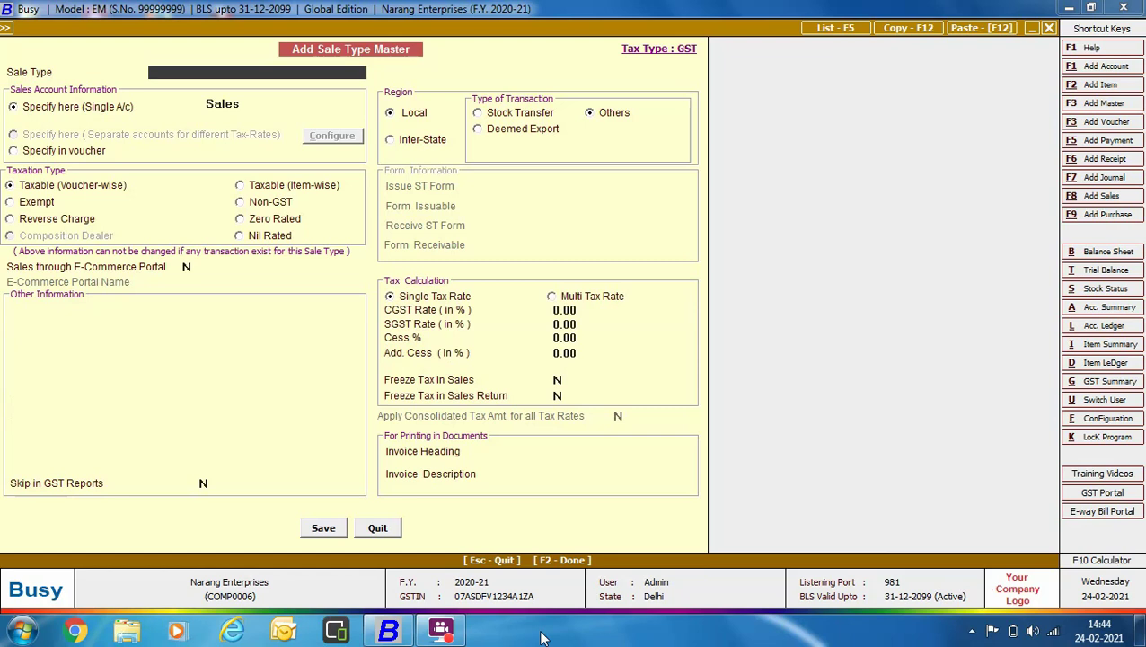
# Create L-TaxInclusive as local, Taxable (Item-wise), with Tax inclusive Item Price set to Y
pyautogui.write('L-TaxInclusive')
pyautogui.click(241, 186)
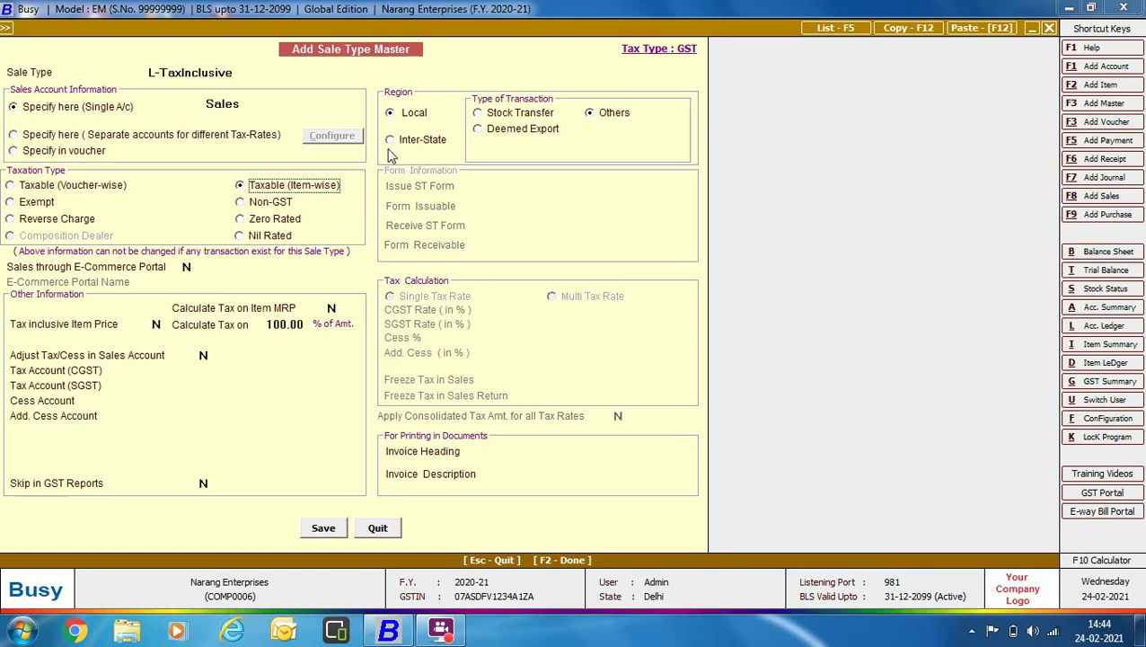
pyautogui.click(420, 114)
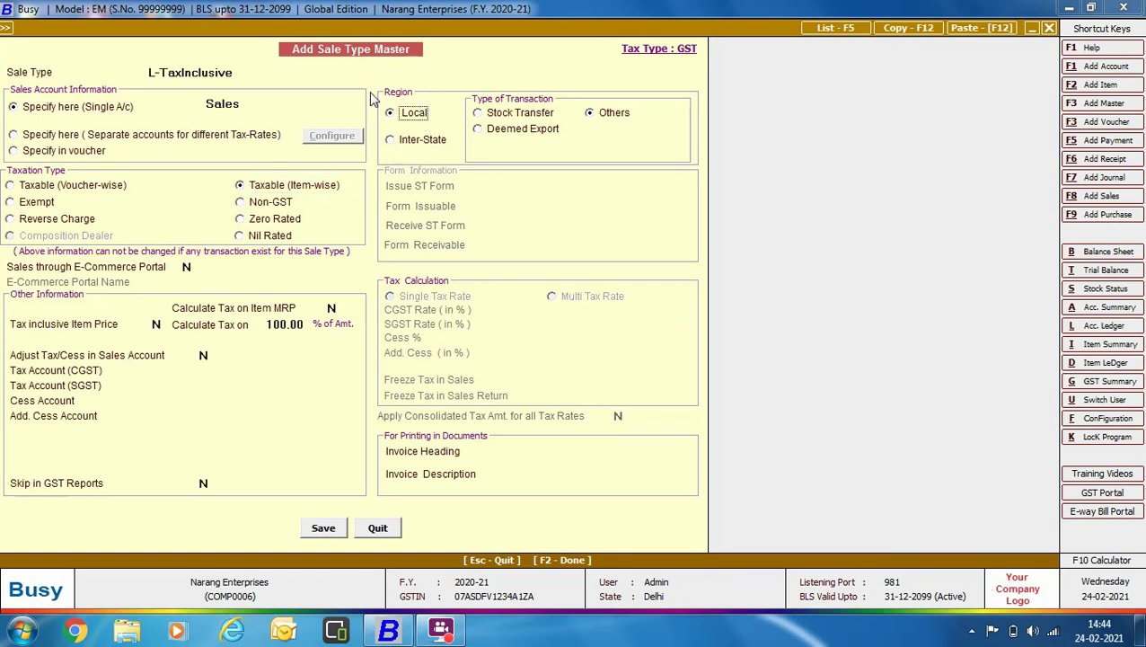
pyautogui.click(88, 332)
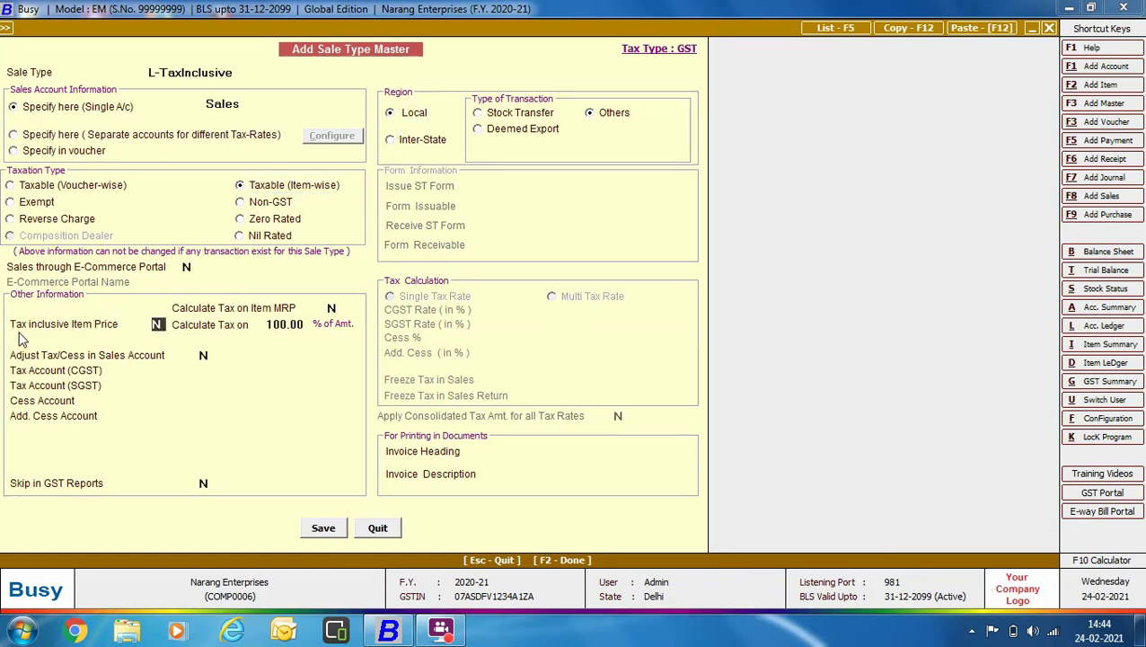
pyautogui.press('y')
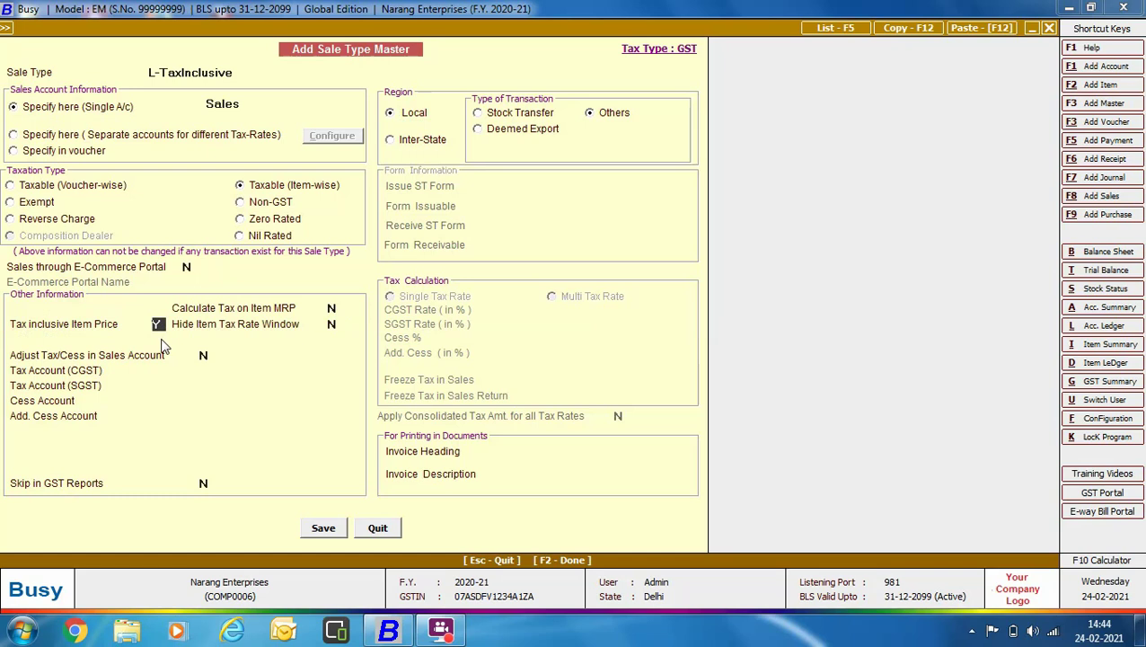
# Assign CGST Output, SGST Output, Cess and Add. Cess on GST Output accounts, then save
pyautogui.press('Return')
pyautogui.write('cgs')
pyautogui.press('Return')
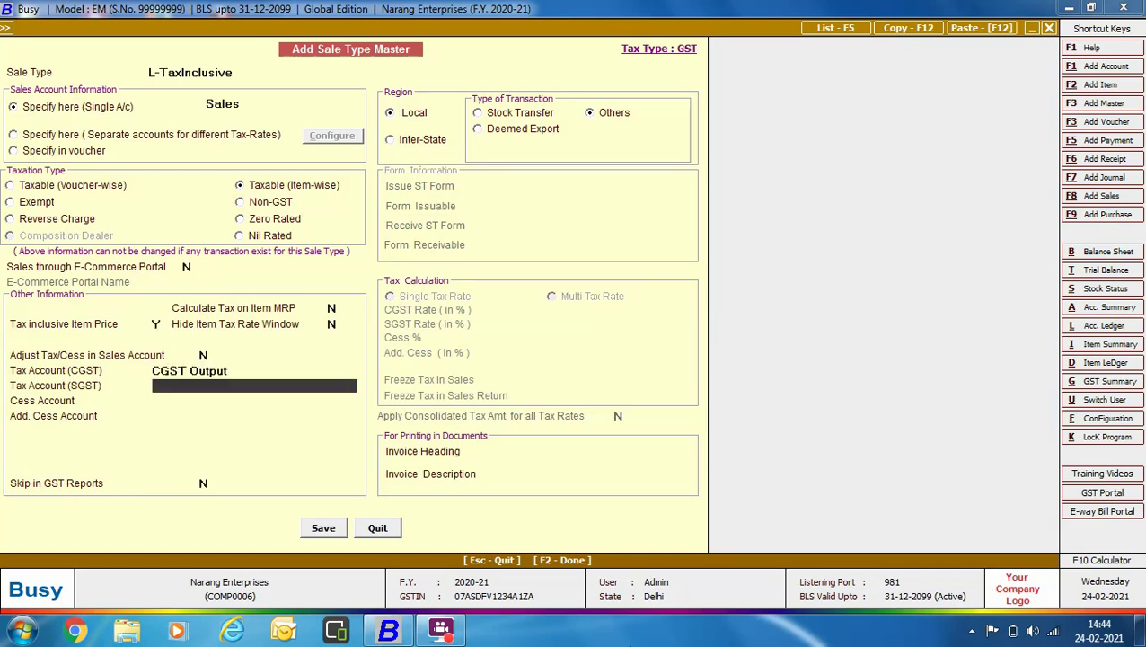
pyautogui.write('sgs')
pyautogui.press('Return')
pyautogui.write('ce')
pyautogui.press('Down')
pyautogui.press('Return')
pyautogui.write('ad')
pyautogui.press('Down')
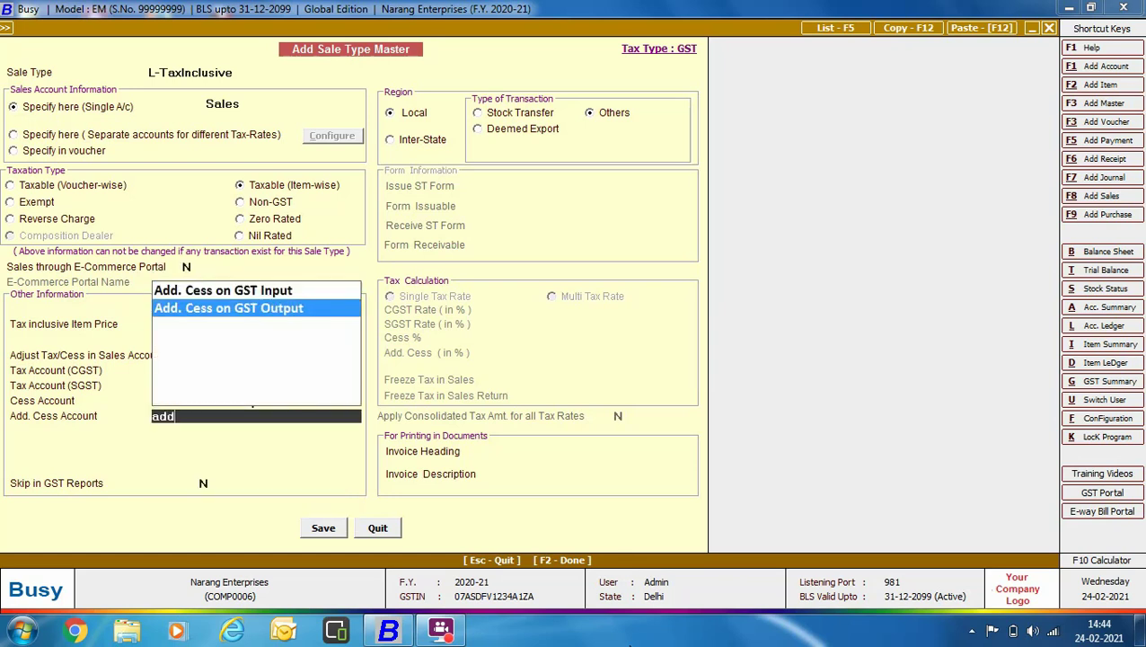
pyautogui.press('Return')
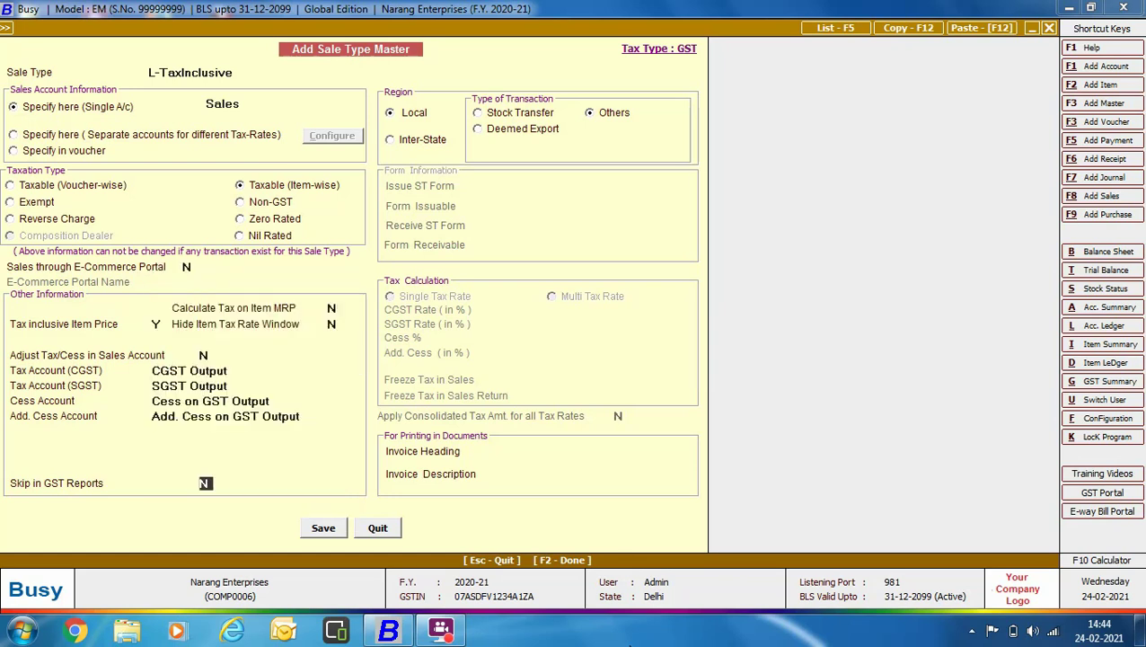
pyautogui.click(324, 529)
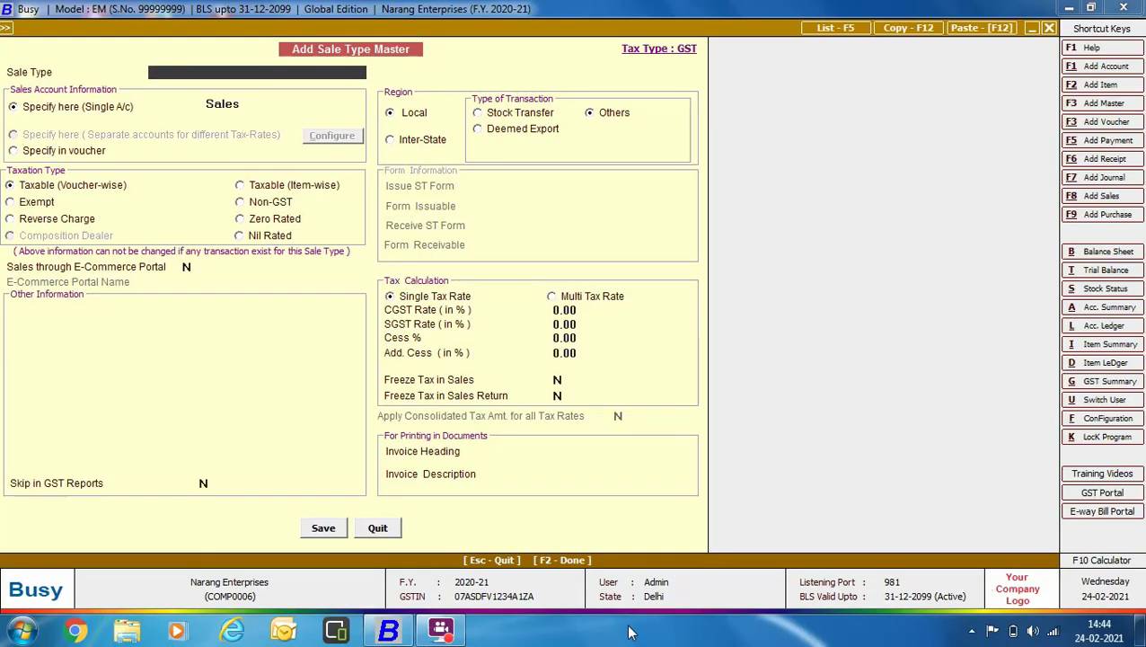
# Enter Exempt as the new sale type name
pyautogui.write('Exempt')
# Mark the Exempt sale type's taxation as Exempt, save it, and enter 'Reverse Charge' as the next sale type name
pyautogui.click(7, 202)
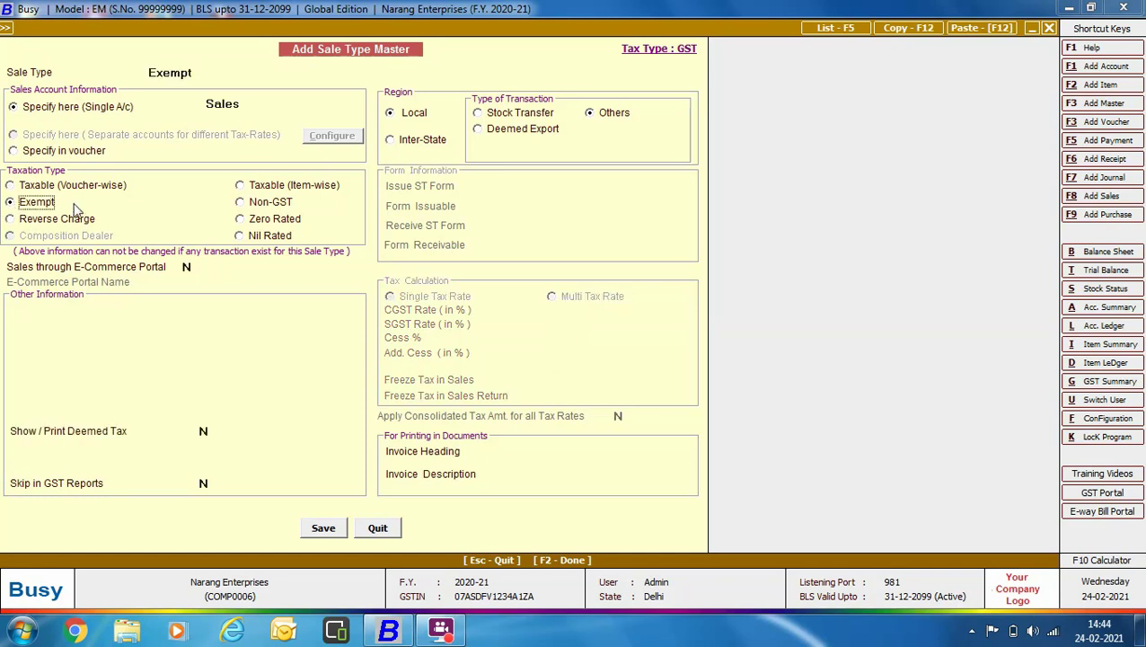
pyautogui.click(321, 526)
pyautogui.write('Reverse Charge')
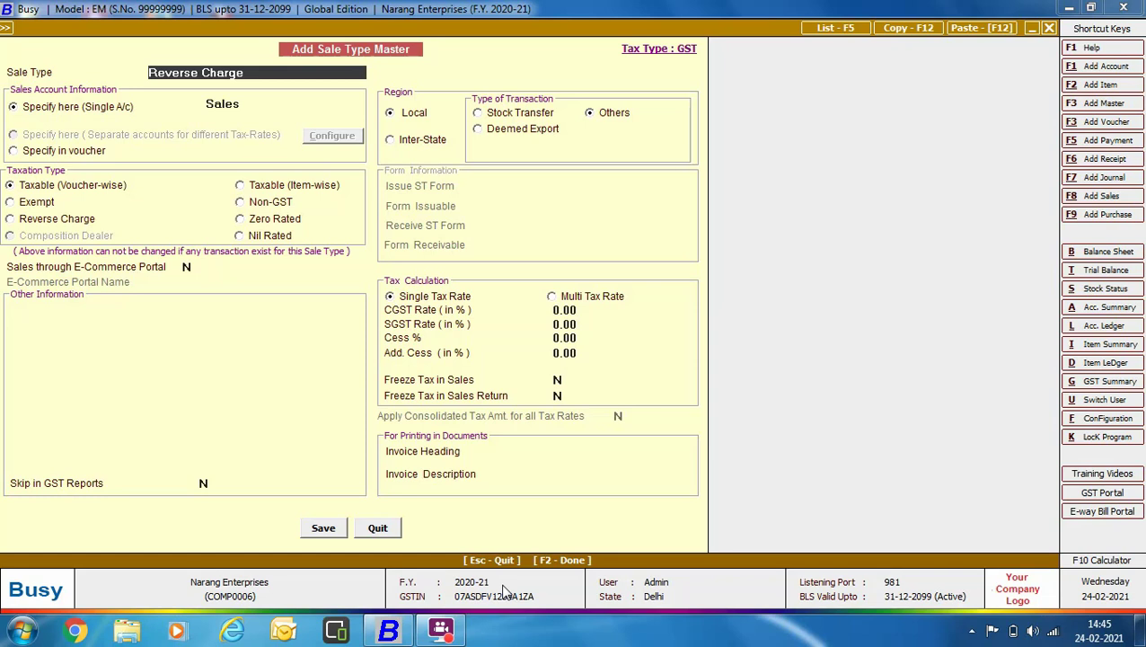
# Set the Reverse Charge sale type's Taxation Type to Reverse Charge
pyautogui.click(10, 219)
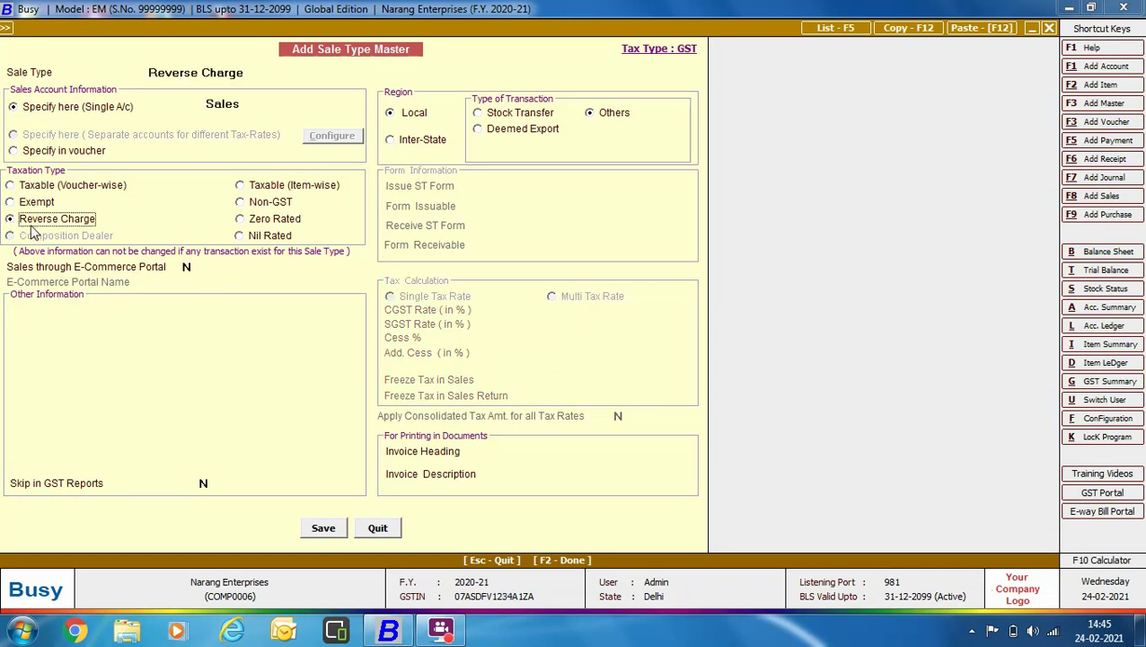